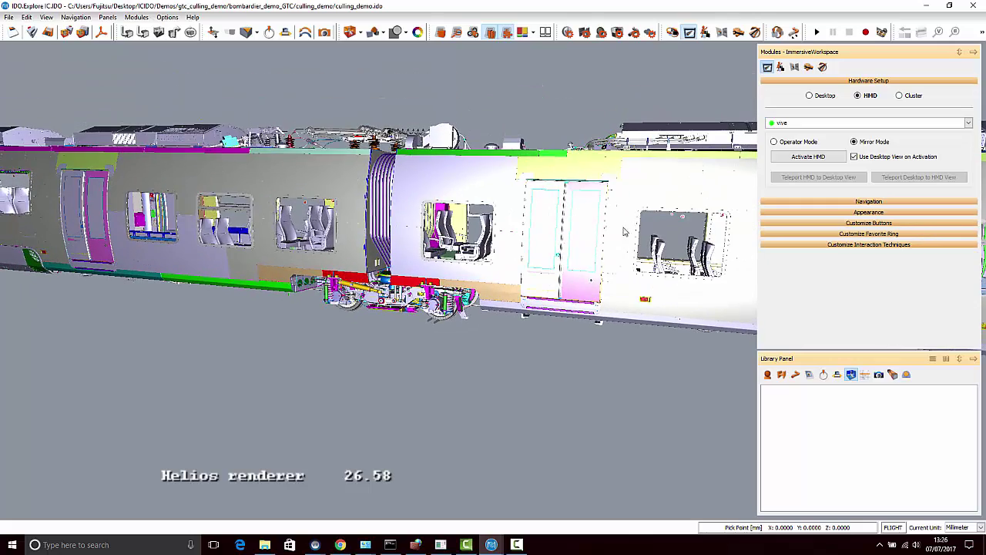
- Enter and leave the headset view, then zoom in and rotate to frame the train's side
{"action": "left_click", "coordinate": [840, 161]}
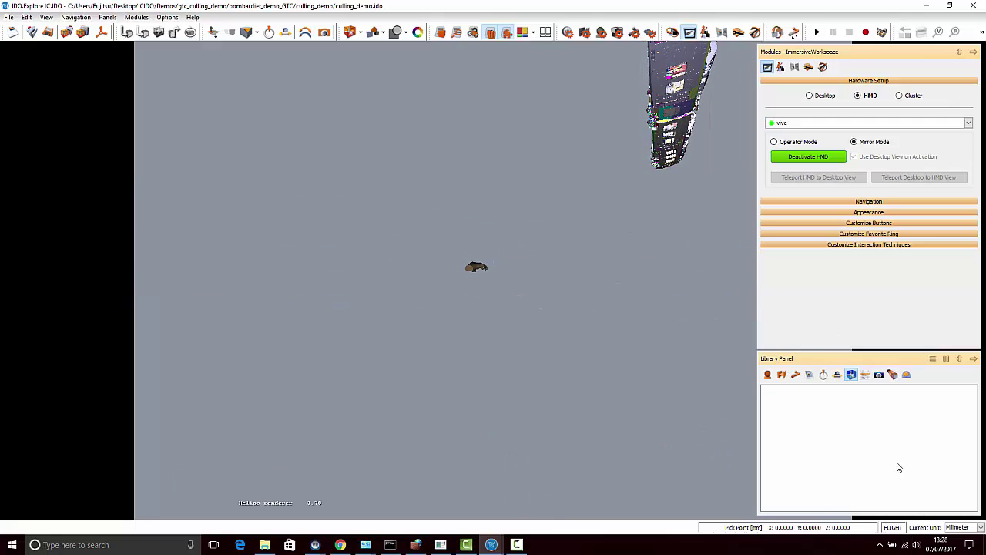
{"action": "left_click", "coordinate": [829, 159]}
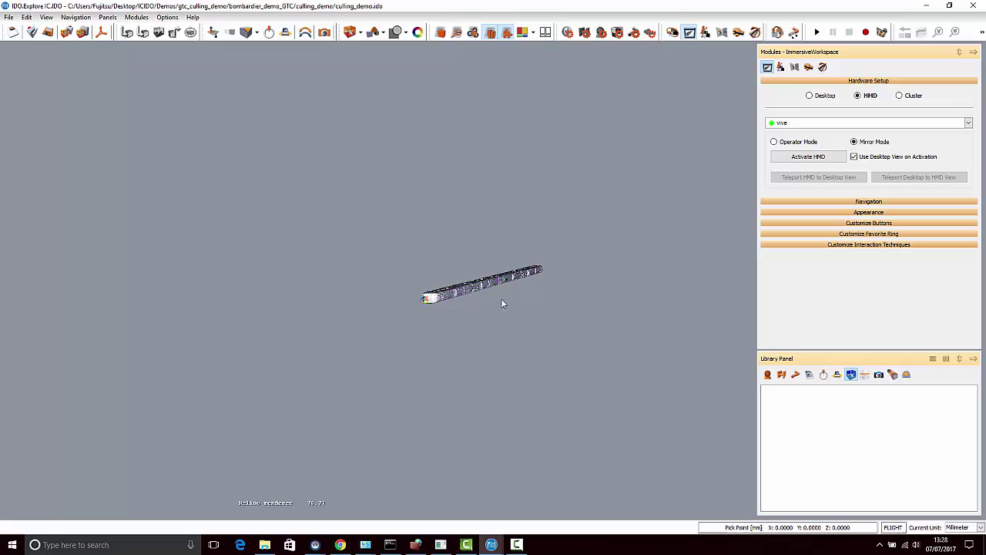
{"action": "scroll", "coordinate": [499, 301], "scroll_direction": "up", "scroll_amount": 5}
{"action": "left_click_drag", "start_coordinate": [535, 308], "coordinate": [643, 404]}
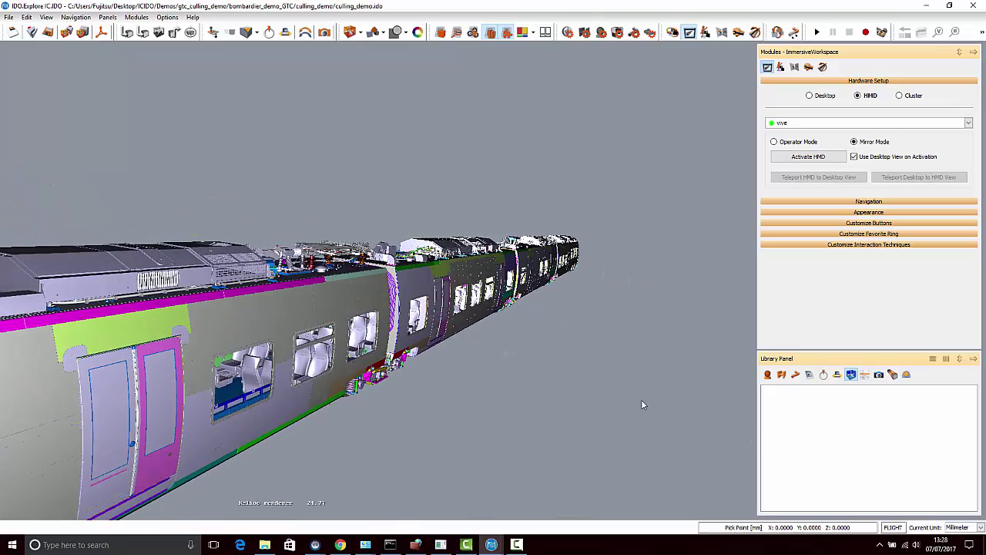
- Run a brief headset session, then return to a head-on desktop view of the train's front and coupler
{"action": "left_click", "coordinate": [809, 157]}
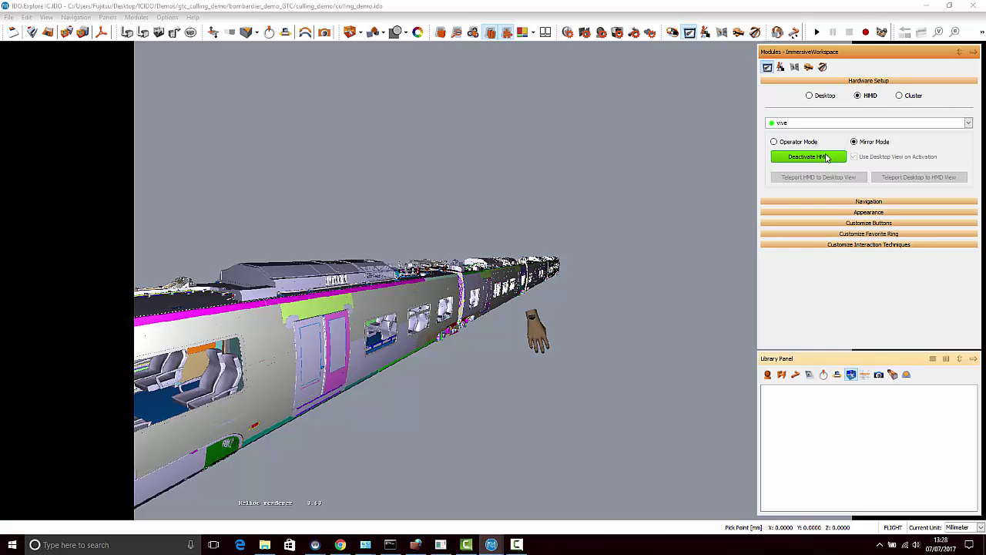
{"action": "left_click", "coordinate": [827, 157]}
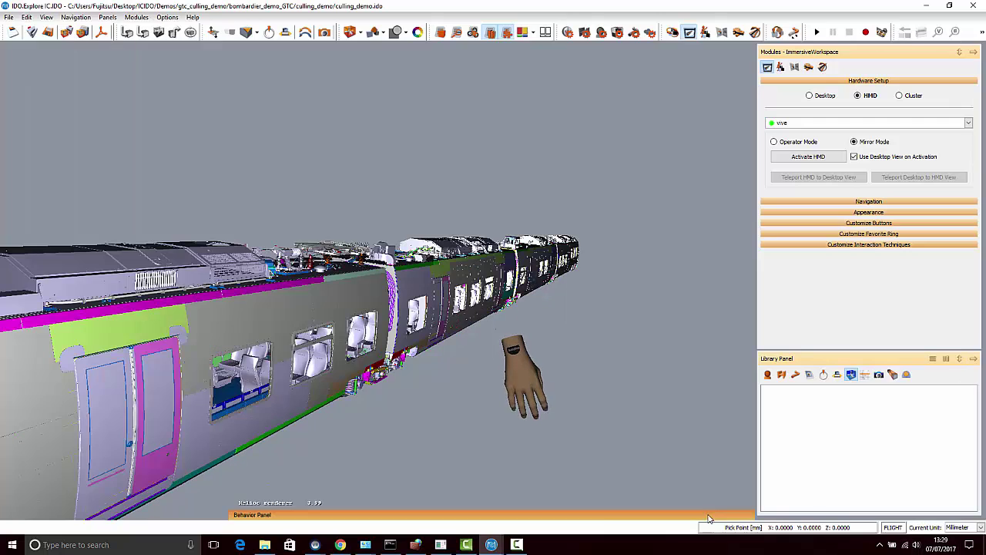
{"action": "left_click", "coordinate": [920, 549]}
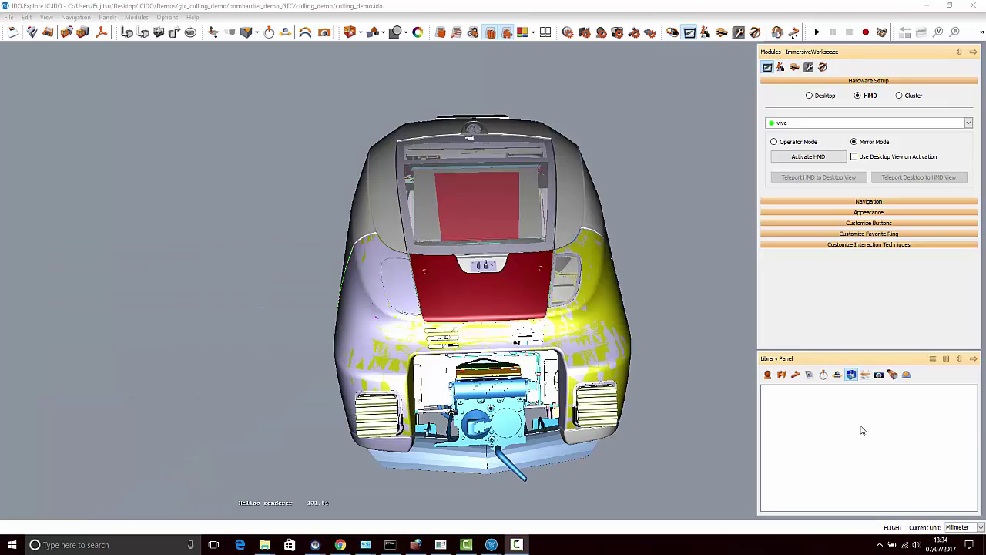
- Orbit and fly around the train to inspect its side, door and windows
{"action": "left_click", "coordinate": [512, 290]}
{"action": "left_click_drag", "start_coordinate": [511, 291], "coordinate": [403, 279]}
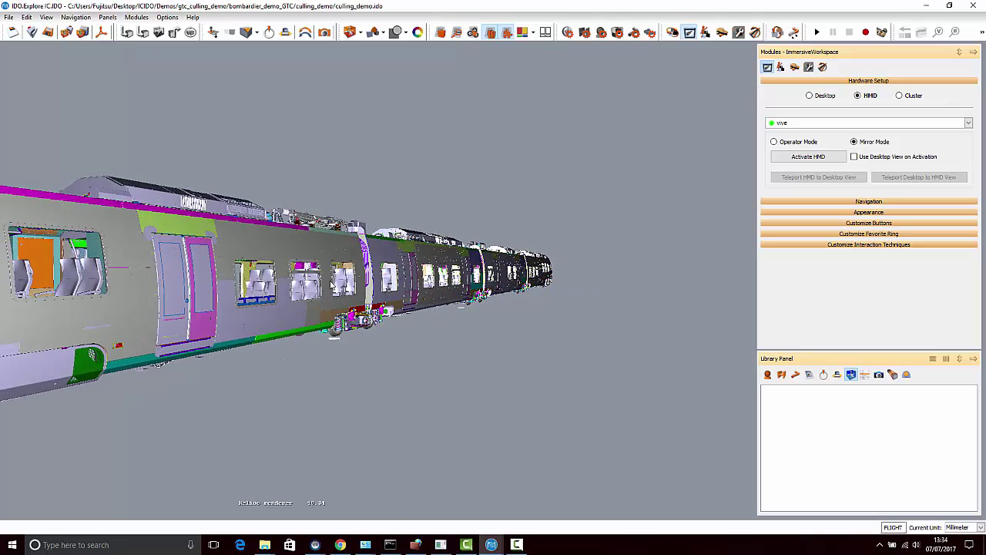
{"action": "left_click_drag", "start_coordinate": [331, 285], "coordinate": [555, 294]}
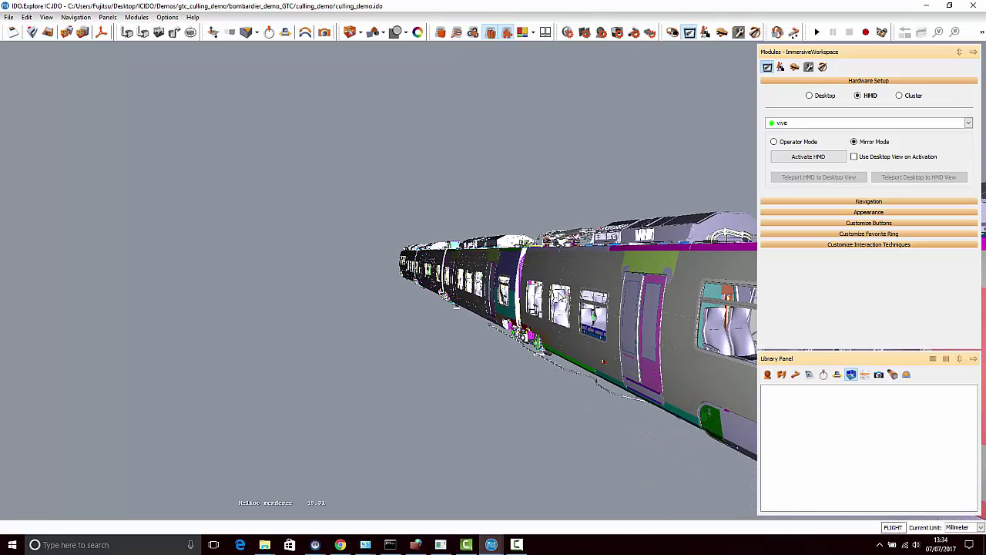
{"action": "left_click_drag", "start_coordinate": [614, 298], "coordinate": [409, 329]}
{"action": "scroll", "coordinate": [267, 264], "scroll_direction": "down", "scroll_amount": 5}
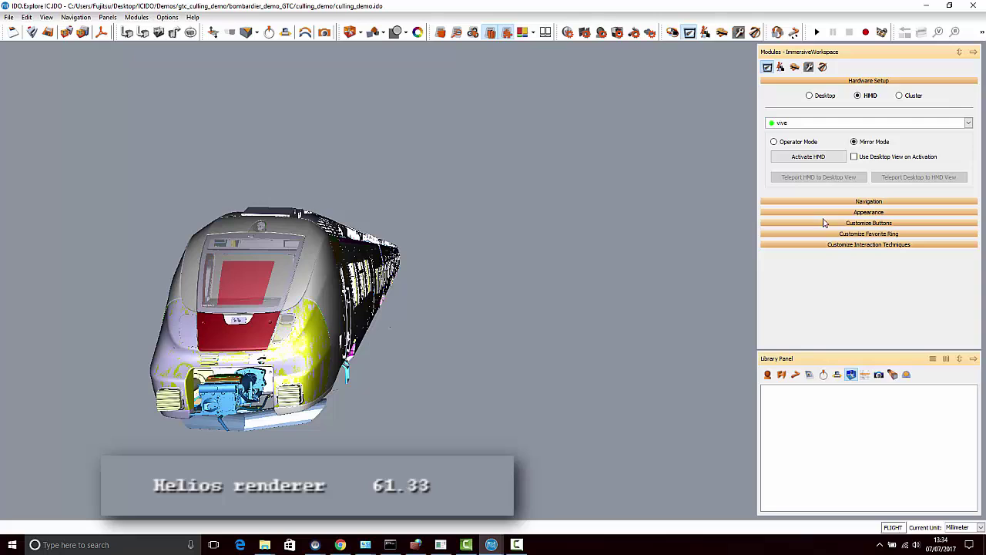
- In Debug's Renderer tab, keep occlusion culling and refresh statistics: 108166 of 108715 objects culled (99.5%)
{"action": "left_click", "coordinate": [809, 67]}
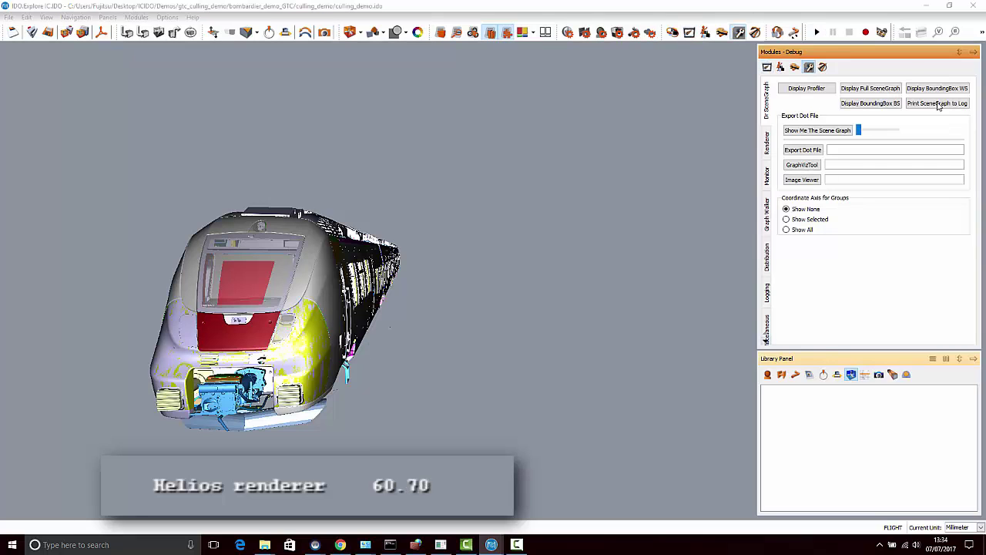
{"action": "left_click", "coordinate": [767, 146]}
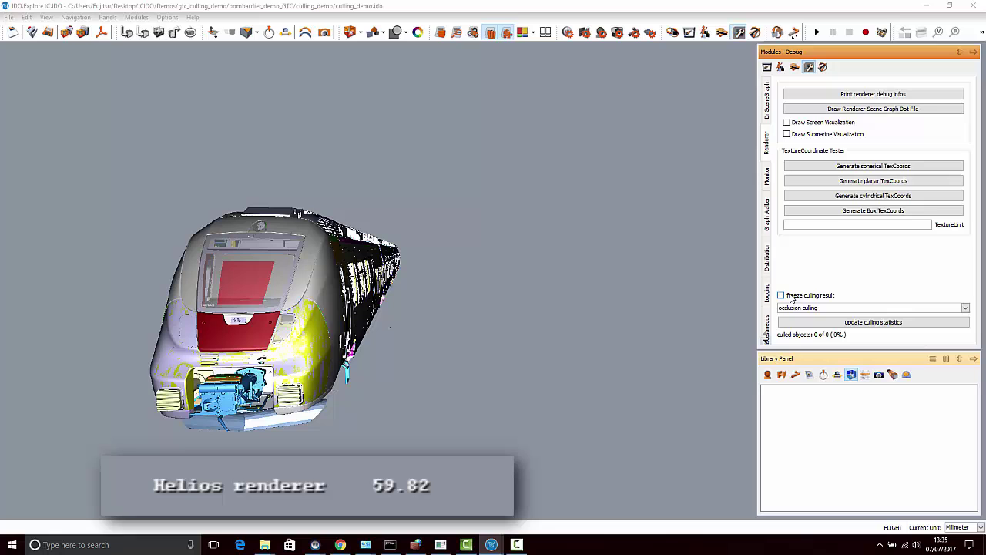
{"action": "left_click_drag", "start_coordinate": [305, 298], "coordinate": [316, 297]}
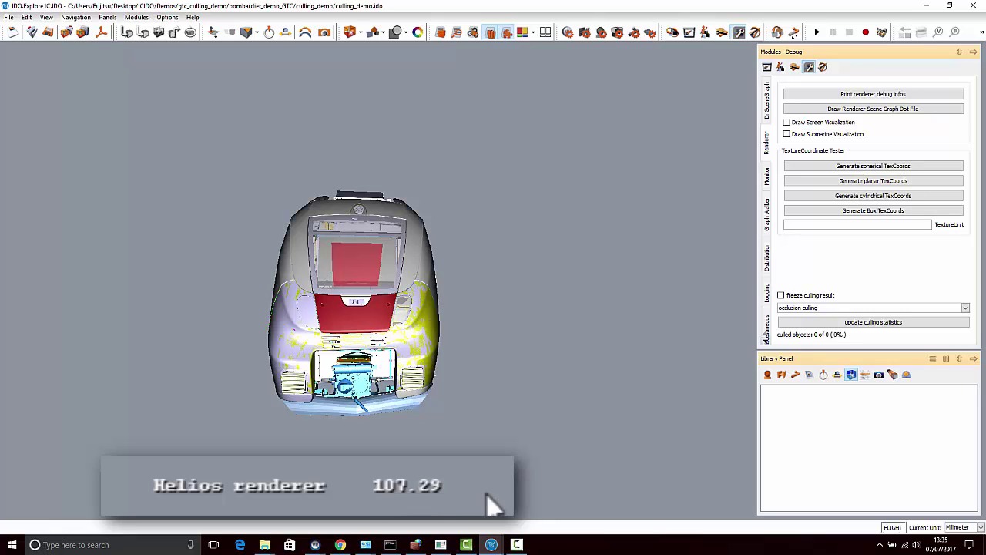
{"action": "left_click", "coordinate": [819, 323]}
{"action": "left_click", "coordinate": [799, 308]}
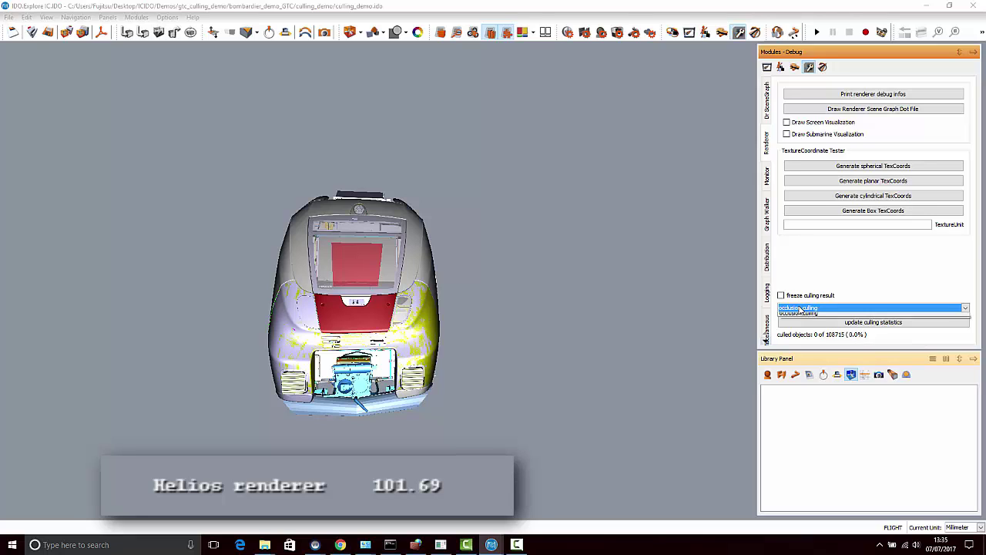
{"action": "left_click", "coordinate": [845, 322]}
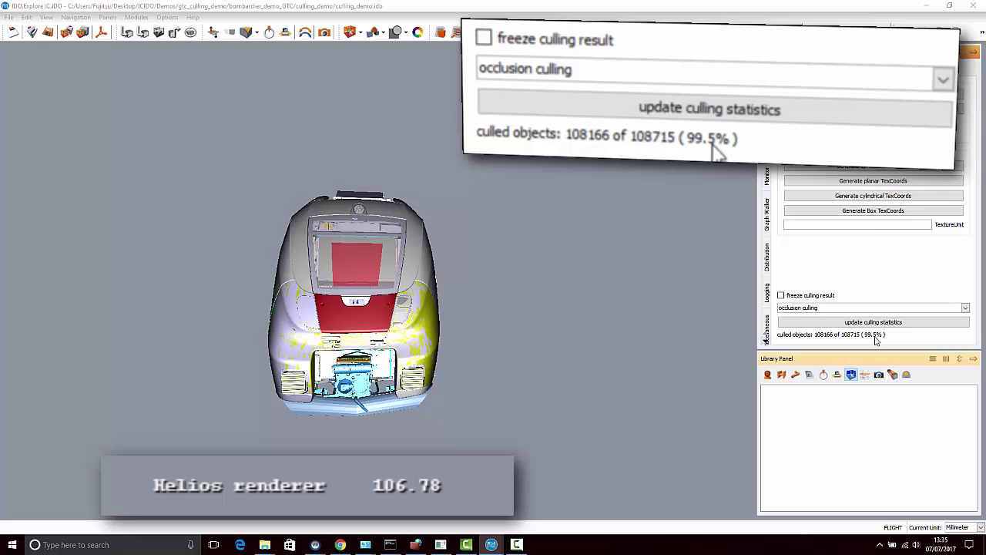
- Freeze the culling result, orbit to the train's front and side to inspect it, then unfreeze
{"action": "left_click", "coordinate": [781, 296]}
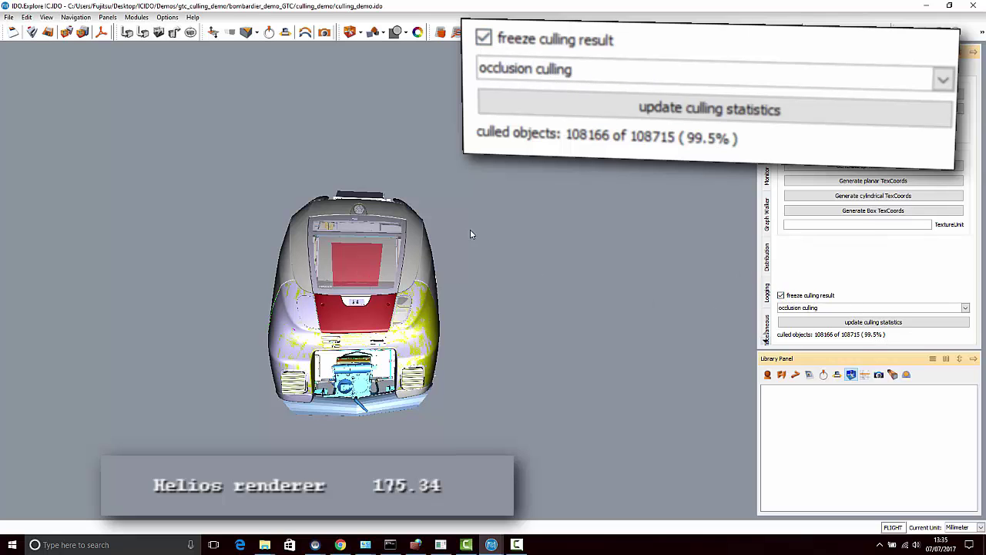
{"action": "middle_click_drag", "start_coordinate": [370, 247], "coordinate": [394, 297]}
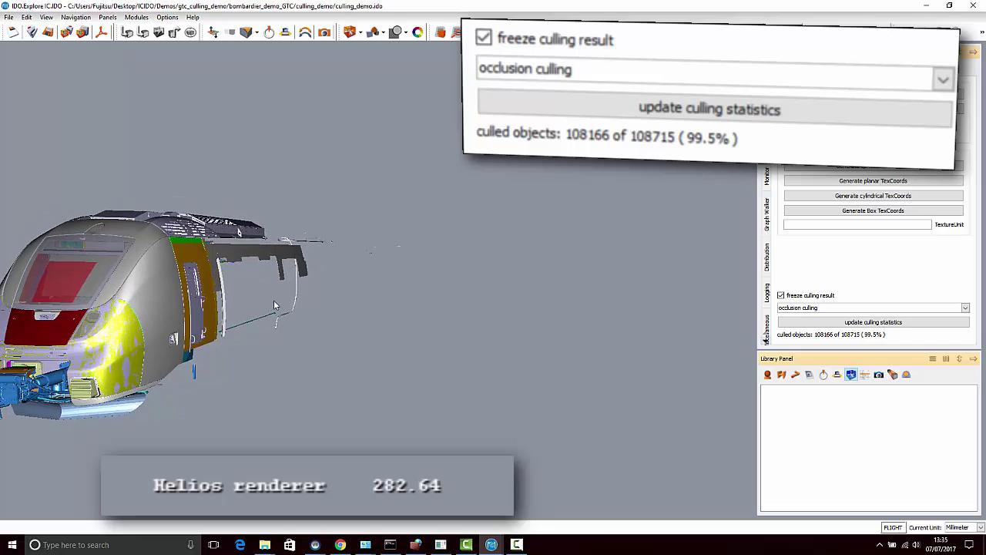
{"action": "middle_click_drag", "start_coordinate": [273, 305], "coordinate": [290, 306]}
{"action": "middle_click_drag", "start_coordinate": [377, 307], "coordinate": [348, 313]}
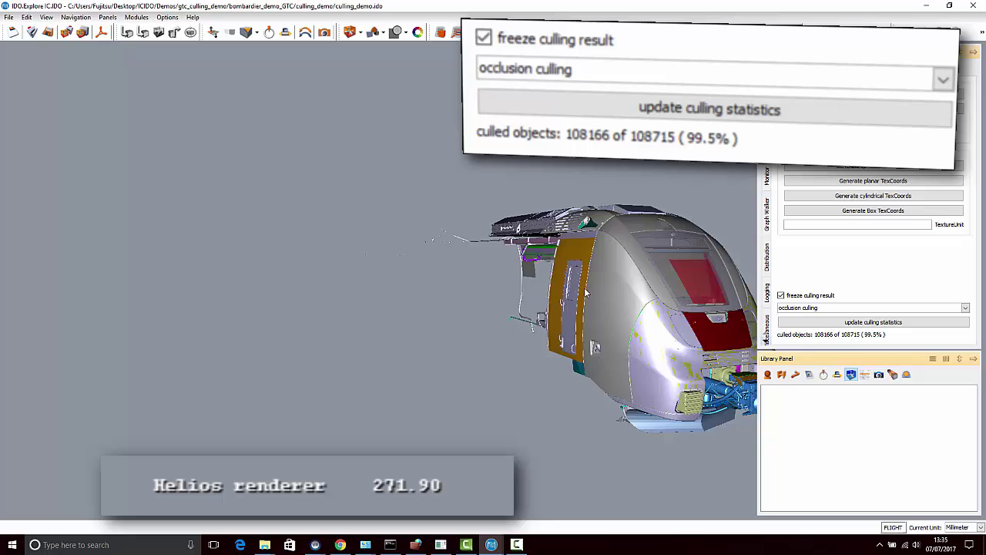
{"action": "mouse_move", "coordinate": [586, 292]}
{"action": "left_mouse_down"}
{"action": "mouse_move", "coordinate": [568, 284]}
{"action": "mouse_move", "coordinate": [587, 290]}
{"action": "left_mouse_up"}
{"action": "left_click", "coordinate": [780, 296]}
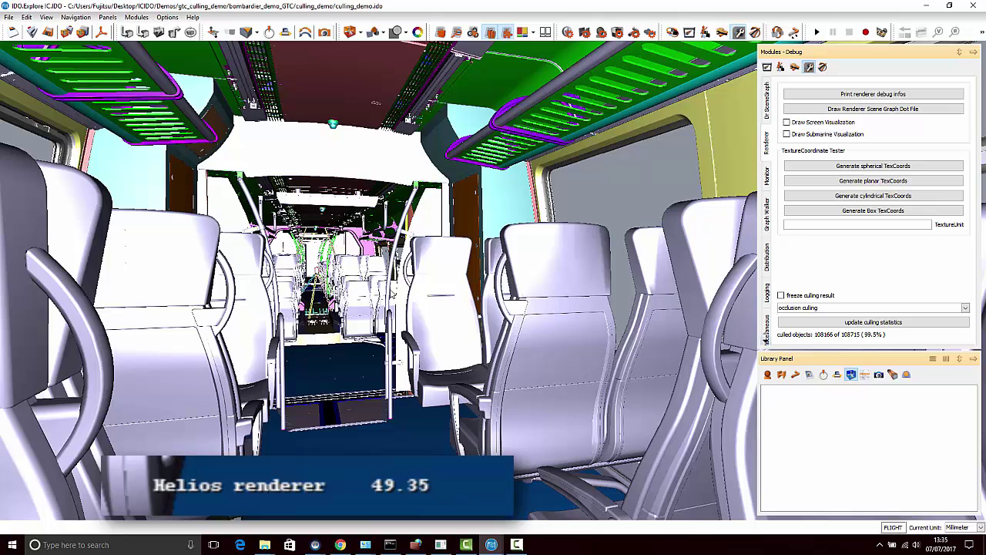
- Update the culling statistics from inside the cabin: 105913 of 108715 objects culled (97.4%)
{"action": "left_click", "coordinate": [892, 321]}
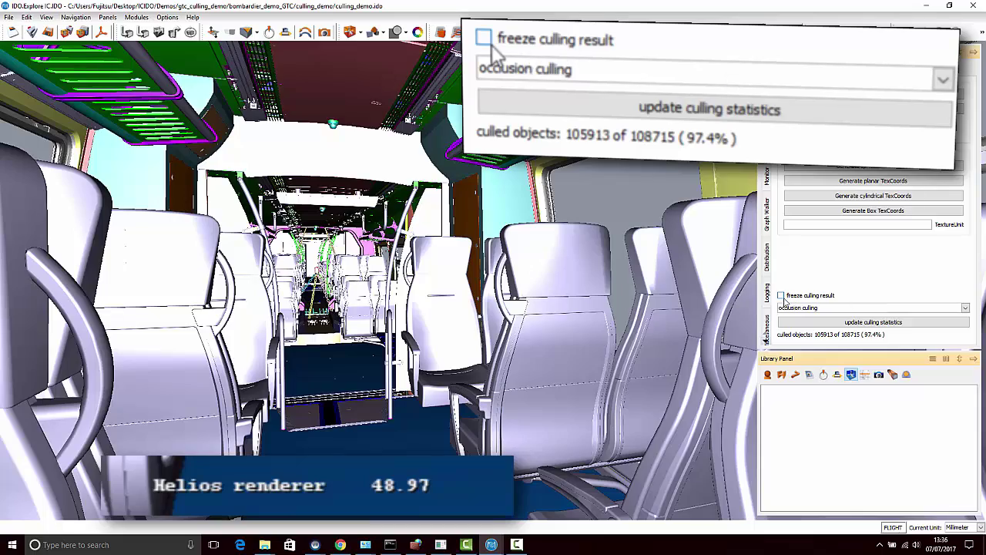
- Freeze culling inside the carriage, fly outside to see what was culled, then unfreeze and fly along the exterior
{"action": "left_click", "coordinate": [781, 295]}
{"action": "left_click_drag", "start_coordinate": [492, 324], "coordinate": [196, 293]}
{"action": "left_click_drag", "start_coordinate": [430, 308], "coordinate": [416, 306]}
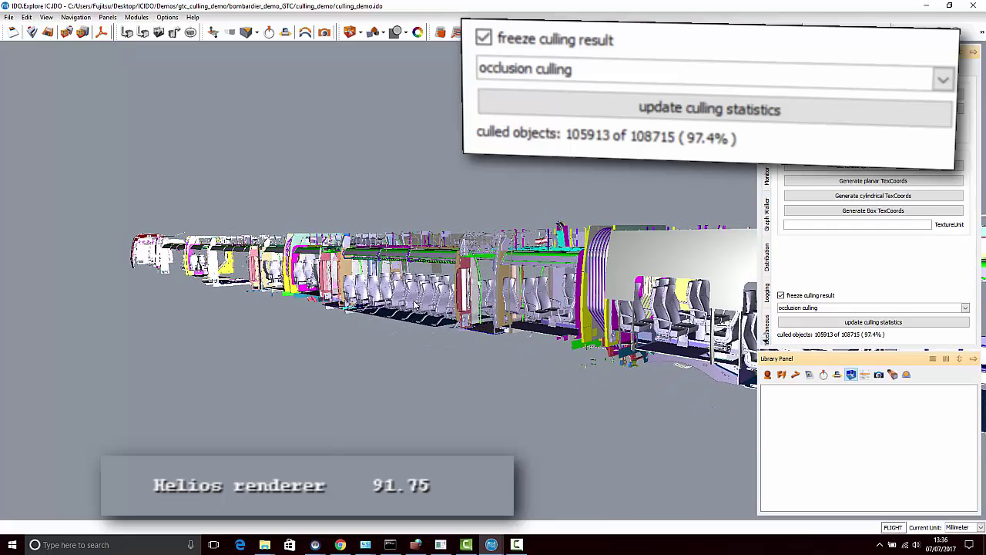
{"action": "left_click", "coordinate": [784, 296]}
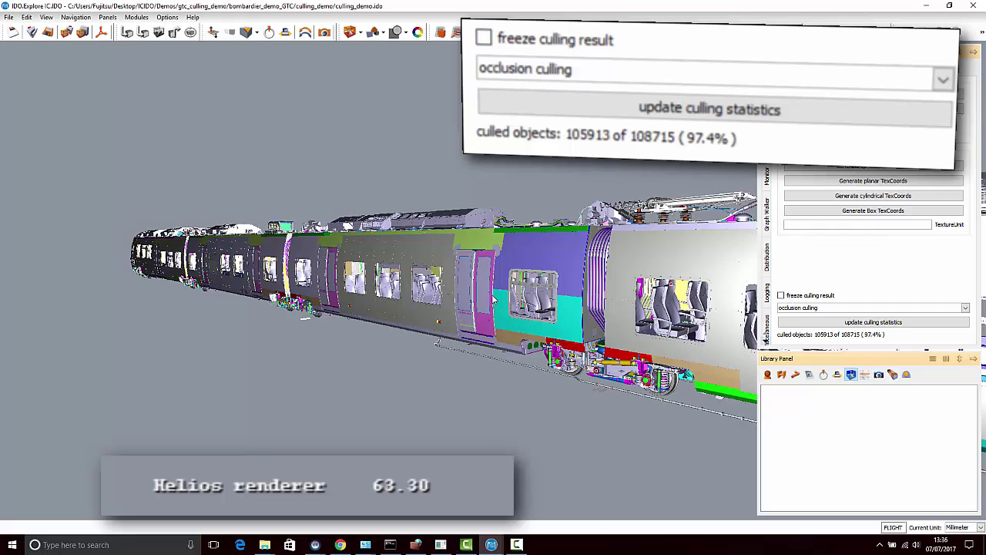
{"action": "left_click_drag", "start_coordinate": [506, 293], "coordinate": [447, 313]}
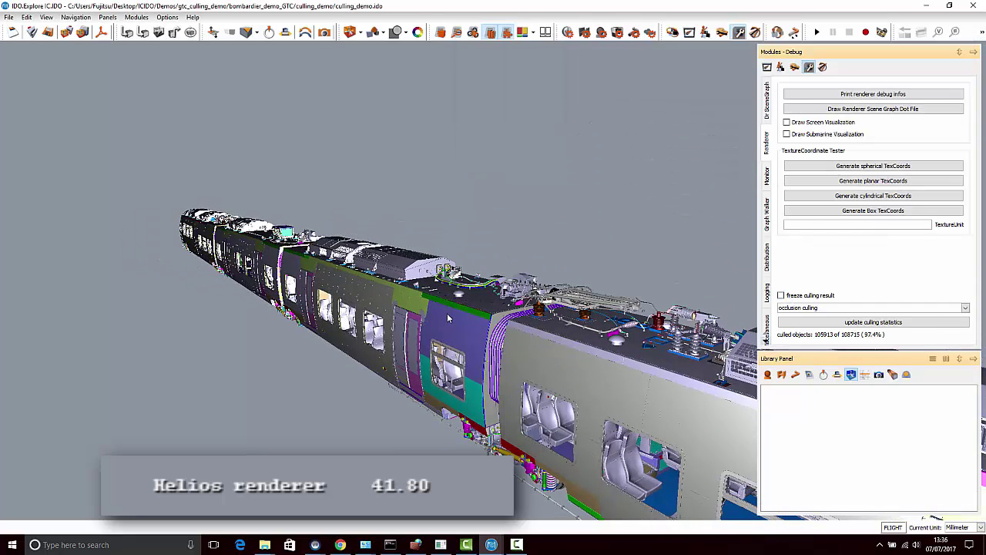
- In ImmersiveWorkspace, enable 'Use Desktop View on Activation' and activate the headset
{"action": "left_click", "coordinate": [768, 68]}
{"action": "left_click", "coordinate": [808, 158]}
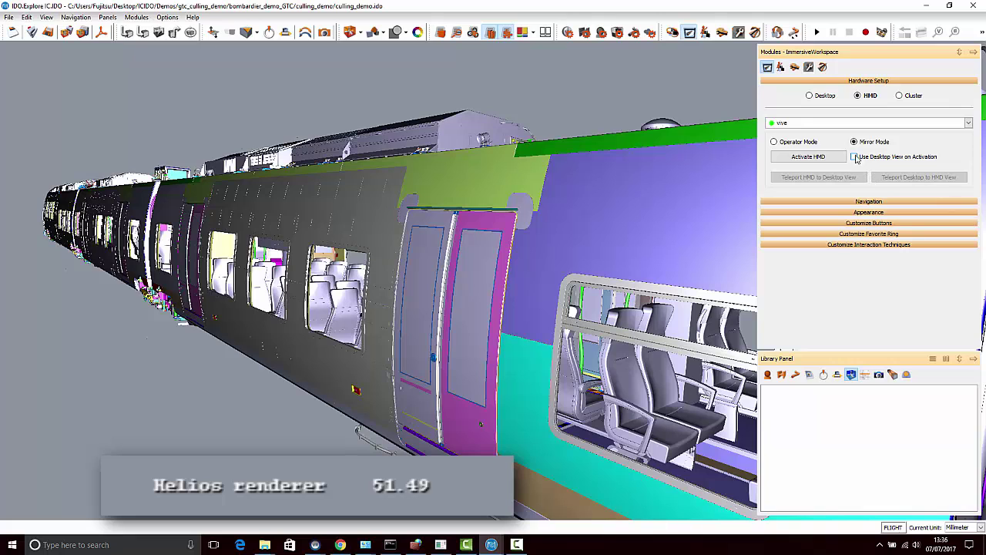
{"action": "left_click", "coordinate": [856, 158]}
{"action": "left_click", "coordinate": [820, 157]}
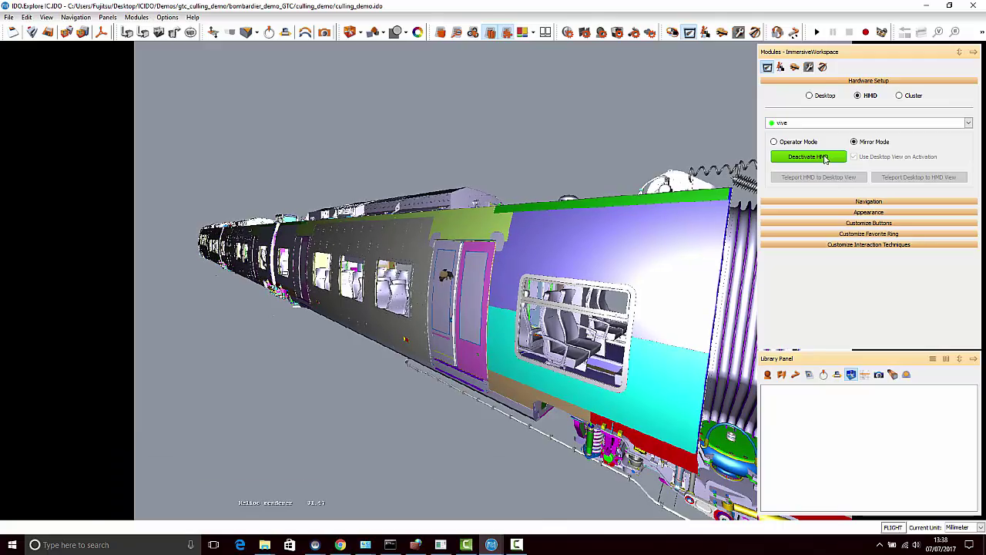
- End the headset session and look up toward the roof of the Talent 2 station scene
{"action": "left_click", "coordinate": [825, 158]}
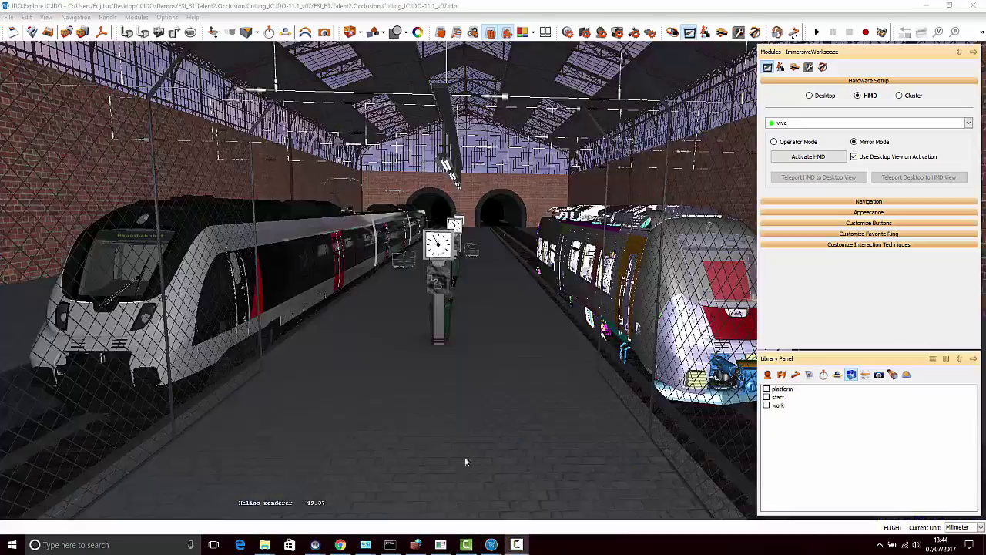
{"action": "left_click_drag", "start_coordinate": [466, 461], "coordinate": [378, 335]}
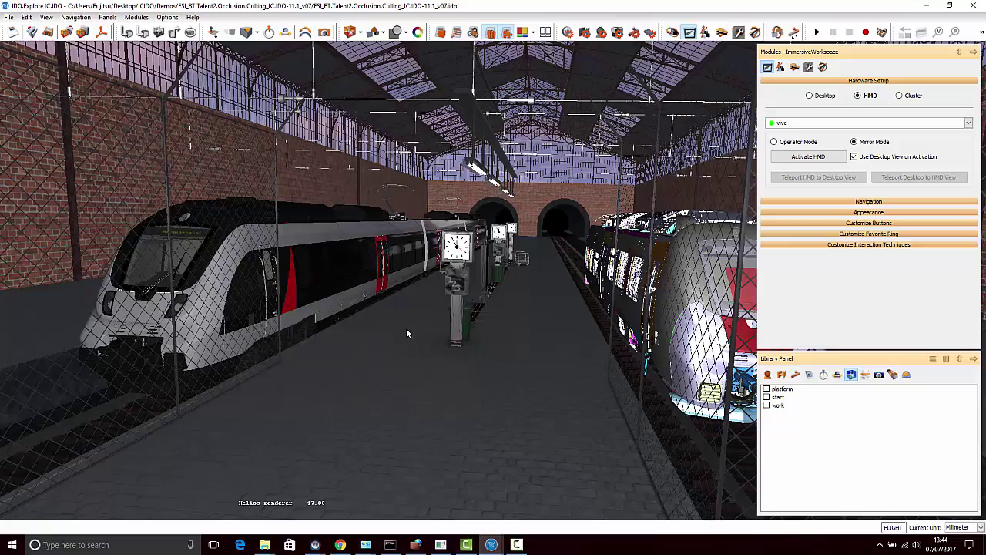
- Fly down the platform to the clock post between the Talent 2 trains
{"action": "left_click_drag", "start_coordinate": [390, 313], "coordinate": [290, 365]}
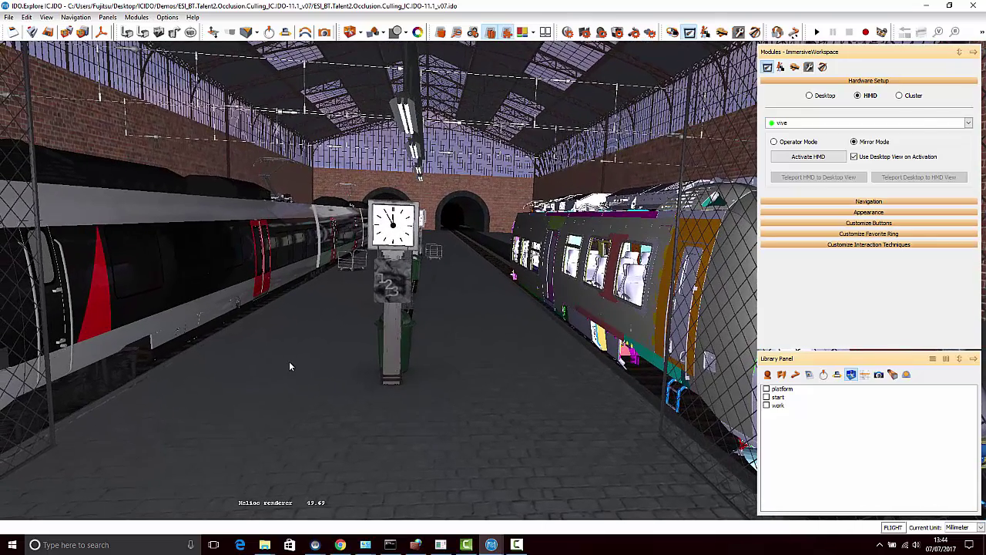
{"action": "left_click", "coordinate": [799, 157]}
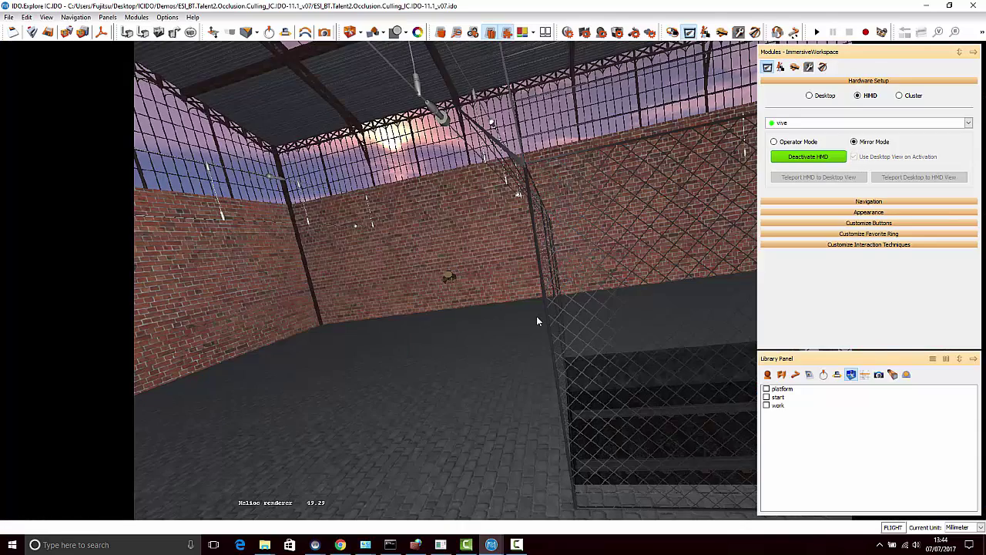